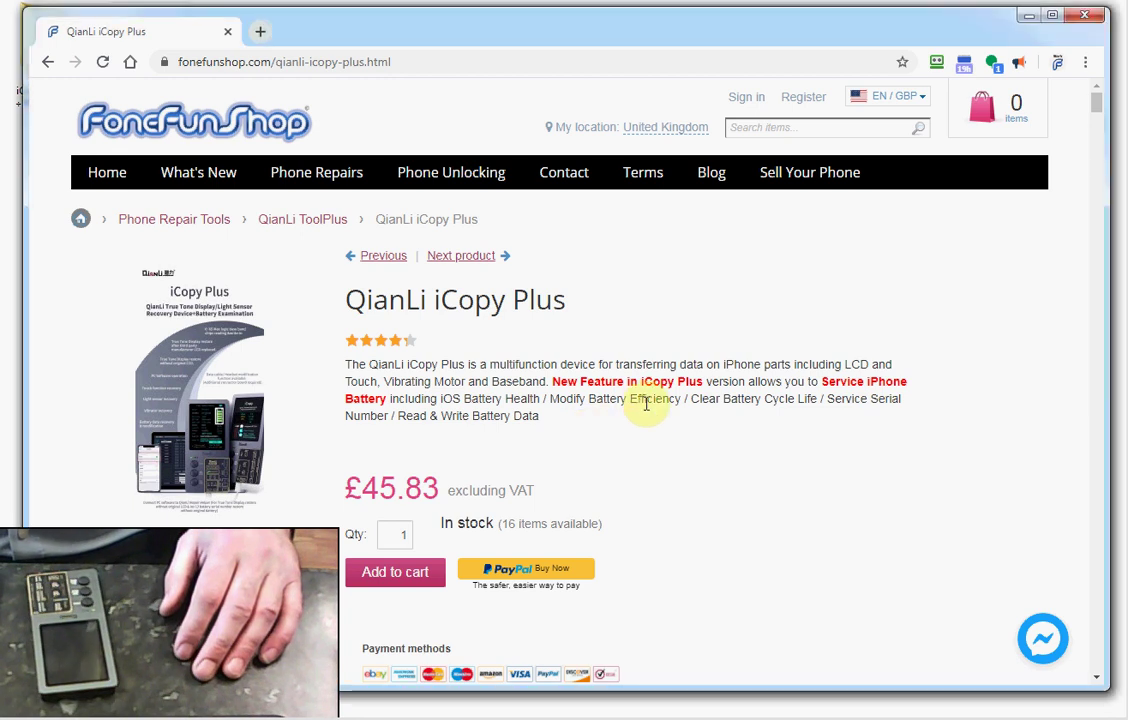
Scroll the FoneFunShop product page and highlight the product title 'QianLi iCopy Plus'.
scroll(648, 403, down, 2)
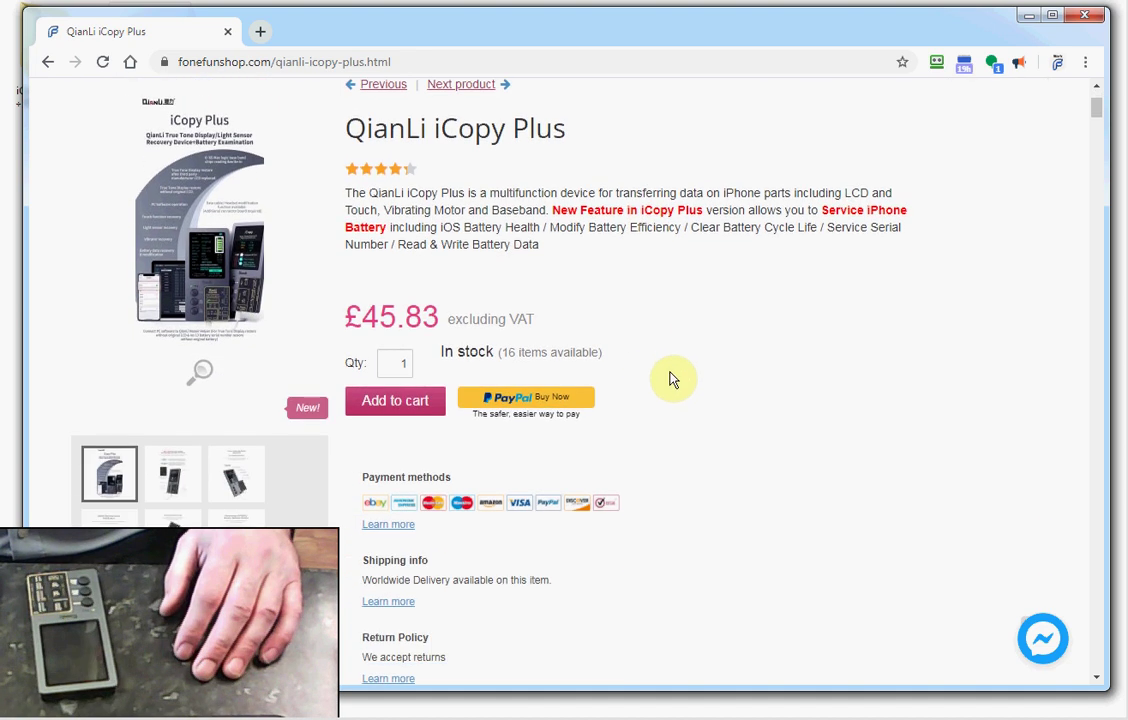
scroll(678, 360, down, 2)
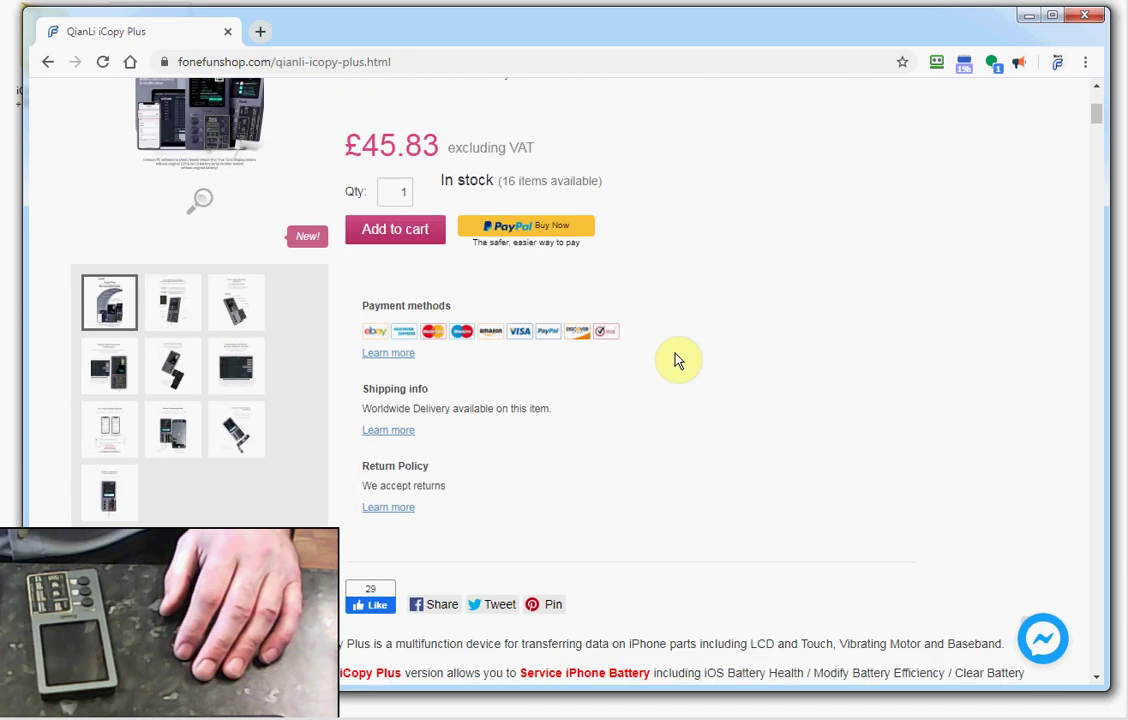
scroll(678, 360, down, 2)
scroll(678, 360, down, 2)
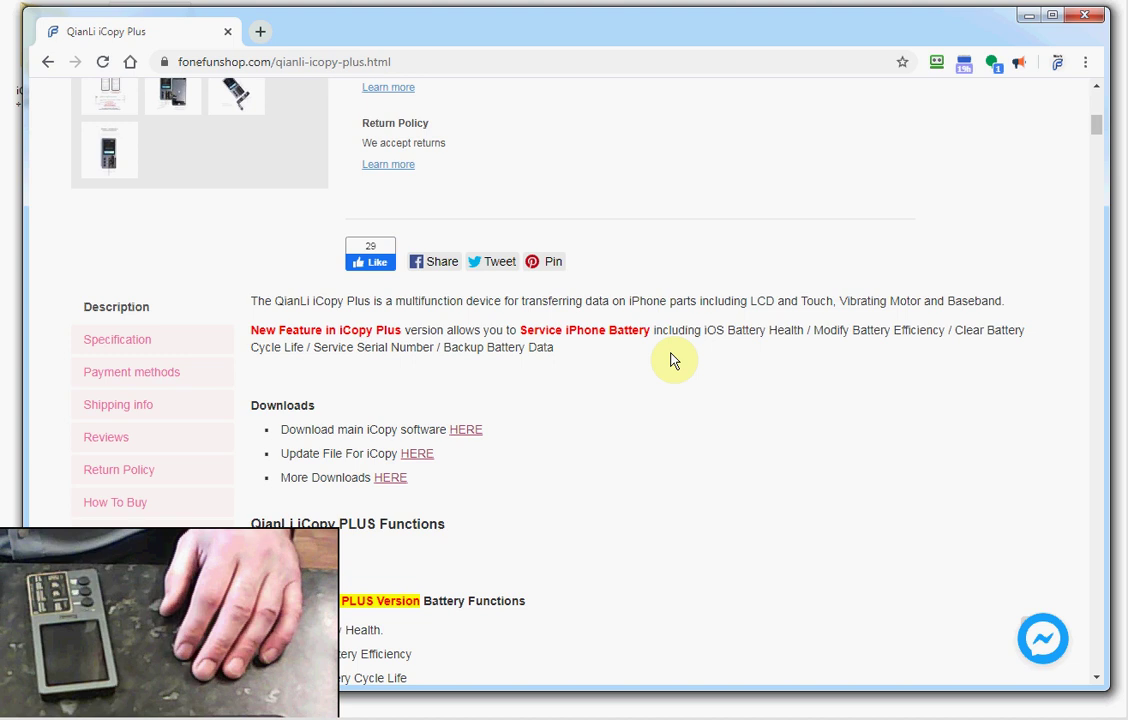
scroll(695, 390, up, 6)
scroll(680, 370, up, 2)
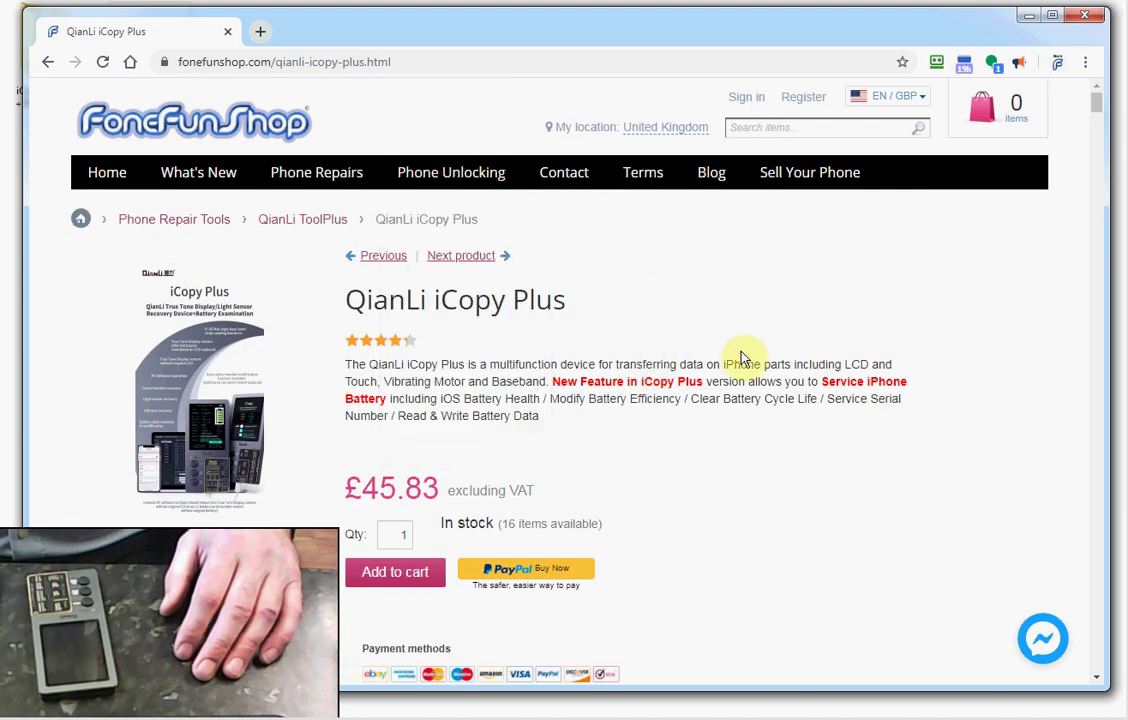
click(583, 302)
drag(583, 302, 345, 304)
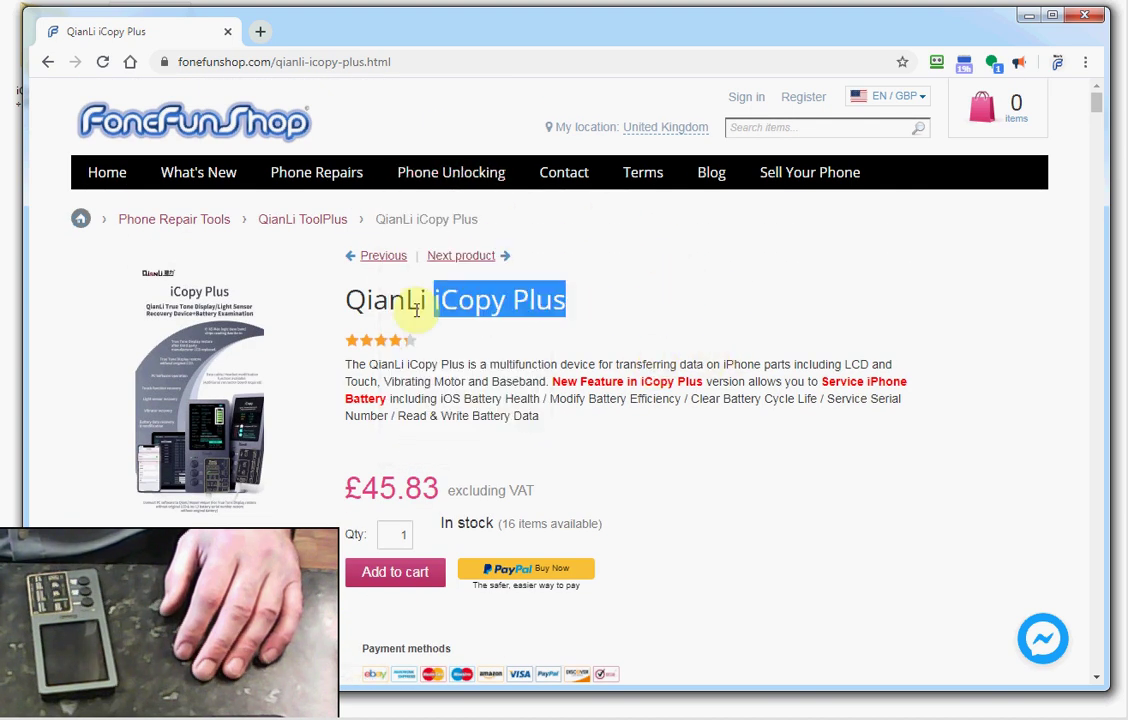
Scroll down to the Downloads section and briefly highlight its heading.
scroll(555, 338, down, 1)
scroll(680, 335, down, 2)
scroll(731, 328, down, 2)
scroll(705, 290, down, 2)
scroll(680, 315, down, 1)
double_click(259, 320)
click(553, 353)
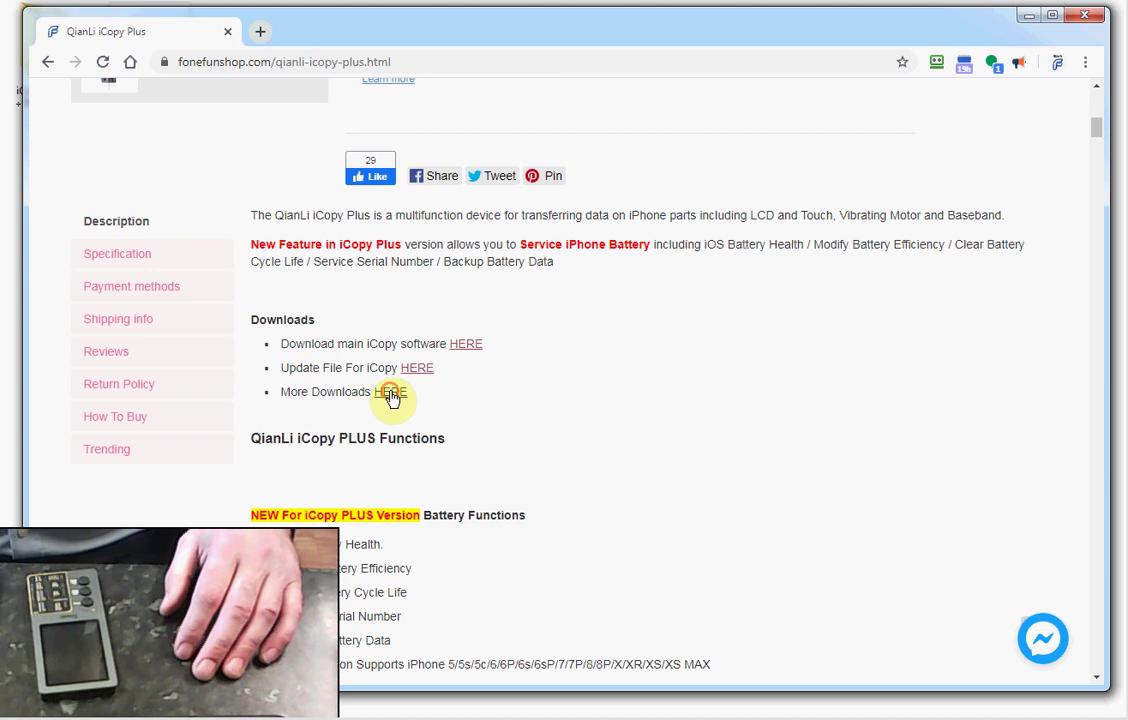
Open More Downloads in a new tab; check Desktop Assistant and Firmware 2.2.6 update dates.
click(391, 395)
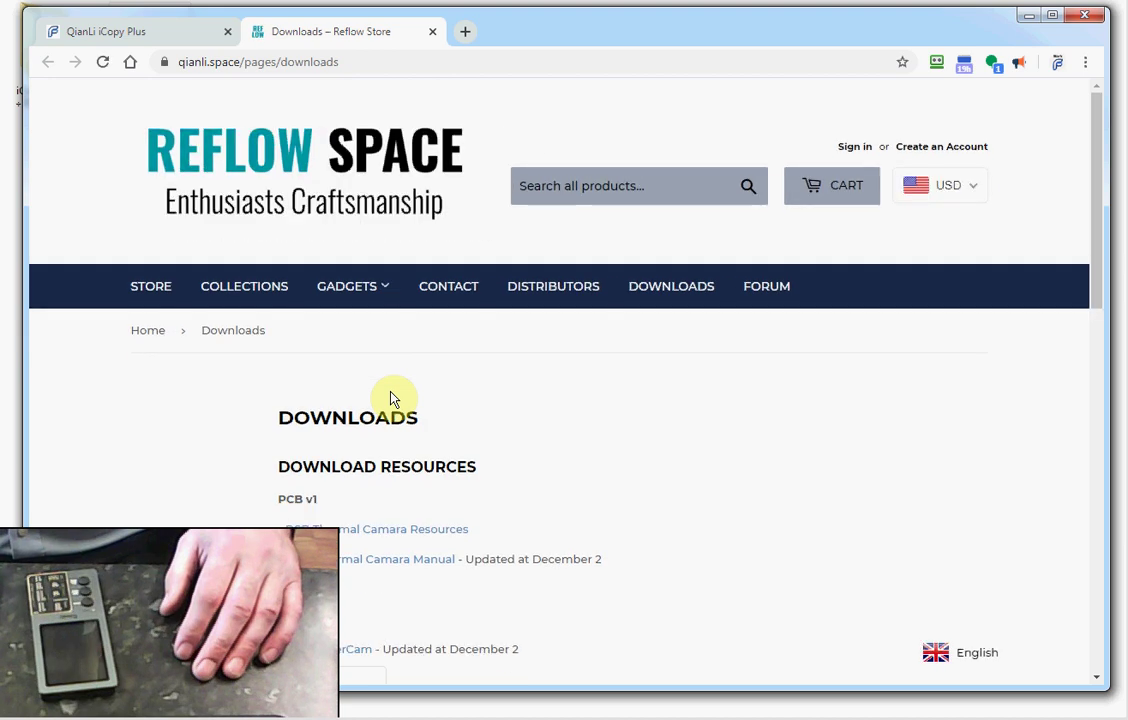
scroll(586, 397, down, 3)
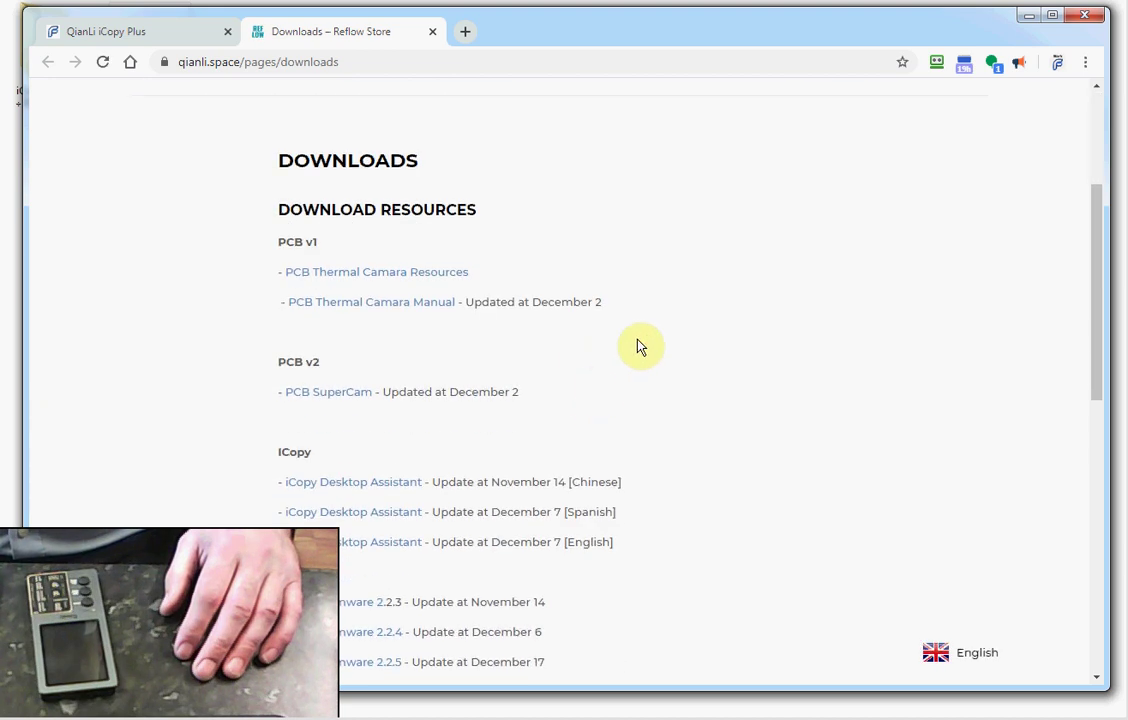
scroll(642, 345, down, 2)
scroll(640, 344, down, 1)
scroll(635, 342, down, 1)
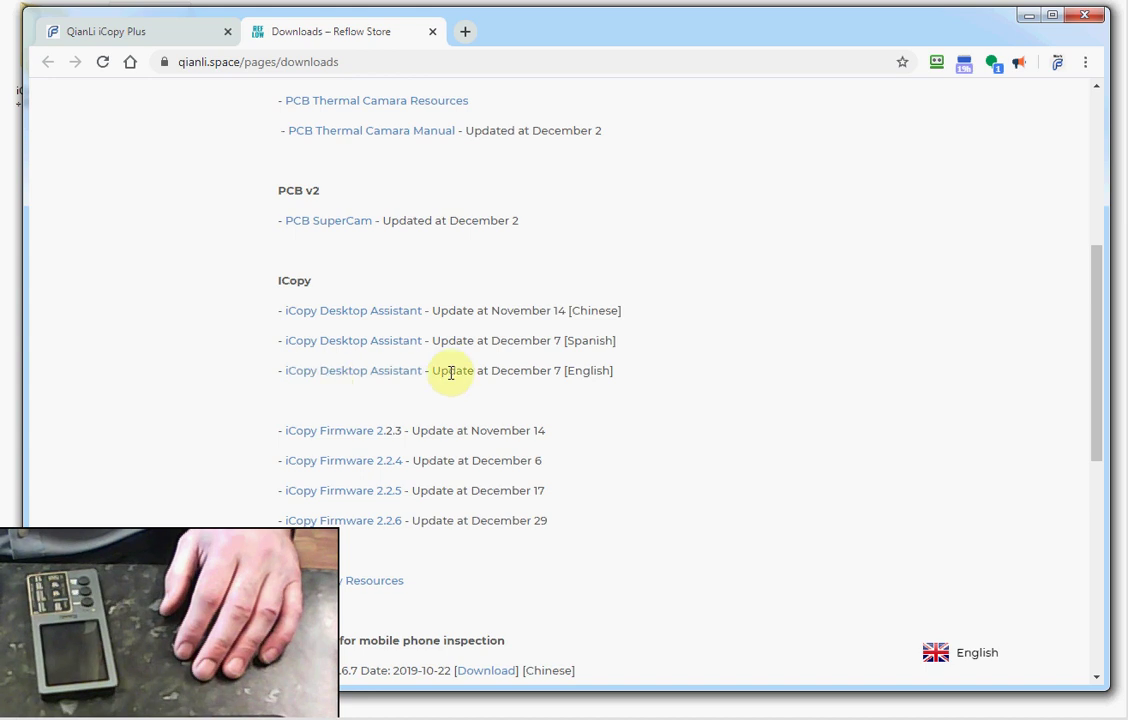
drag(448, 371, 507, 377)
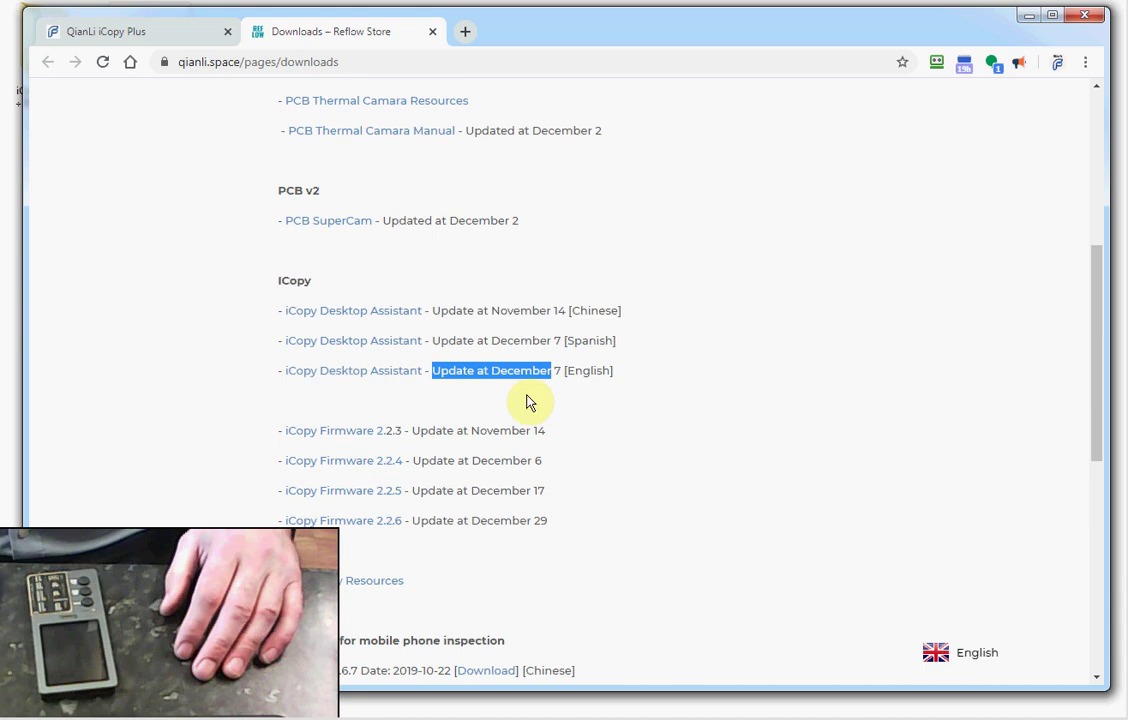
scroll(561, 425, down, 2)
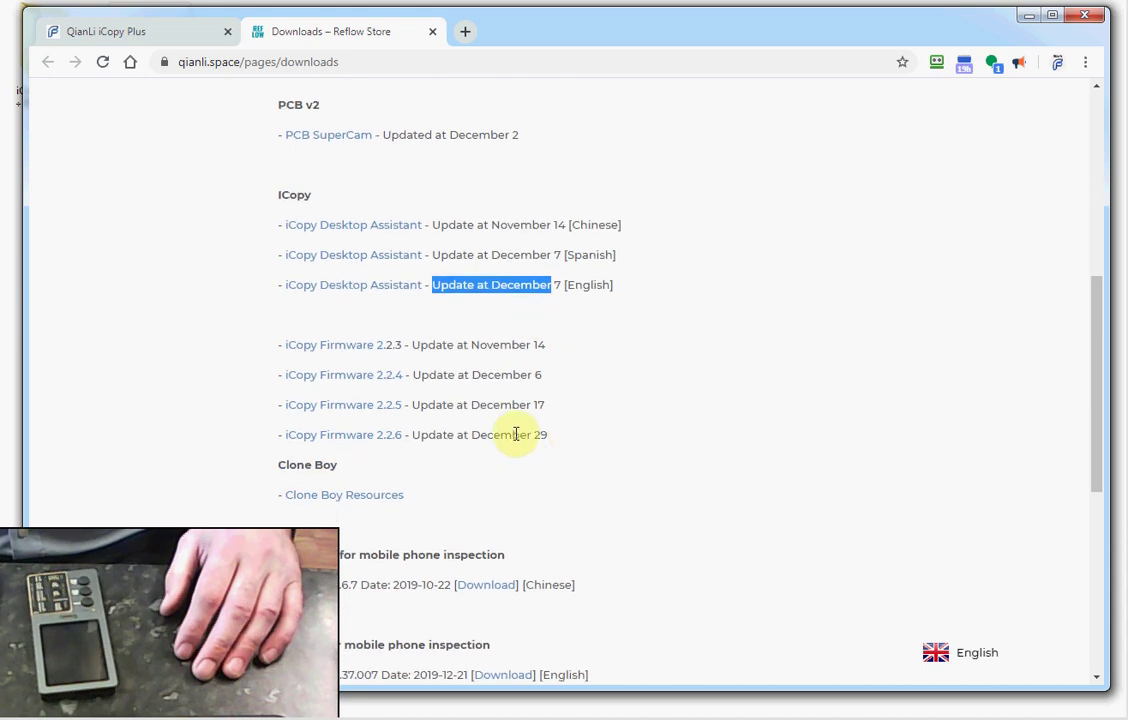
drag(532, 435, 413, 435)
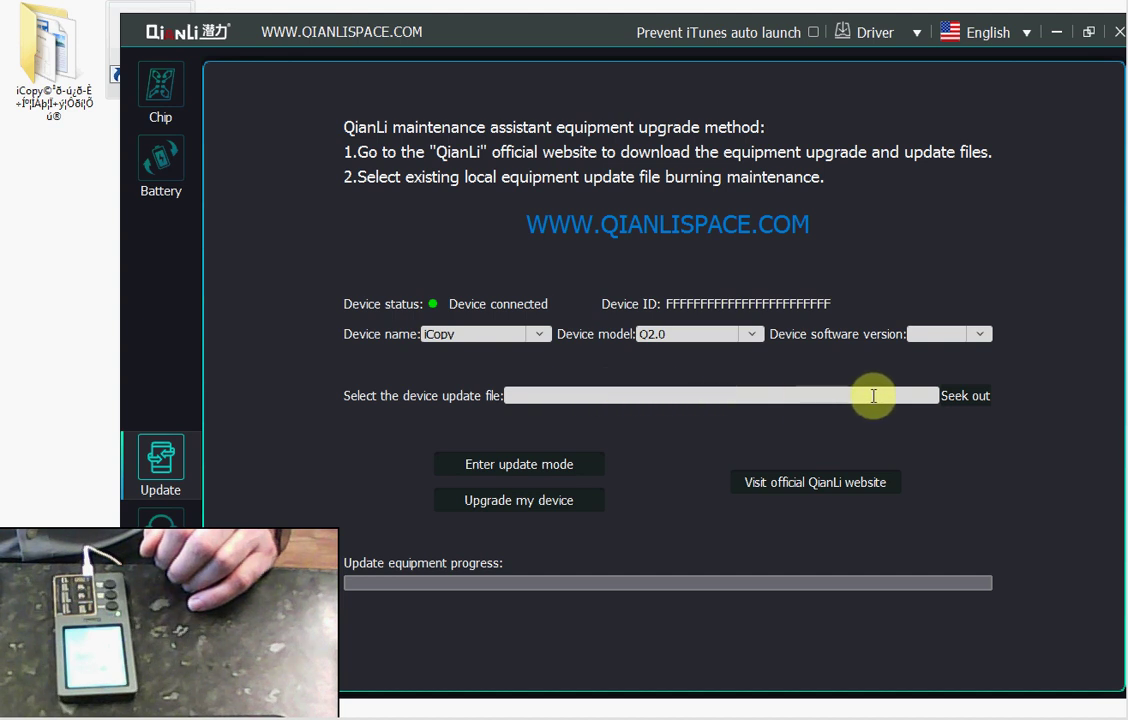
Browse to Desktop > New folder > iCopy and select 'iCopy Plus battery updated file.bin'.
click(965, 402)
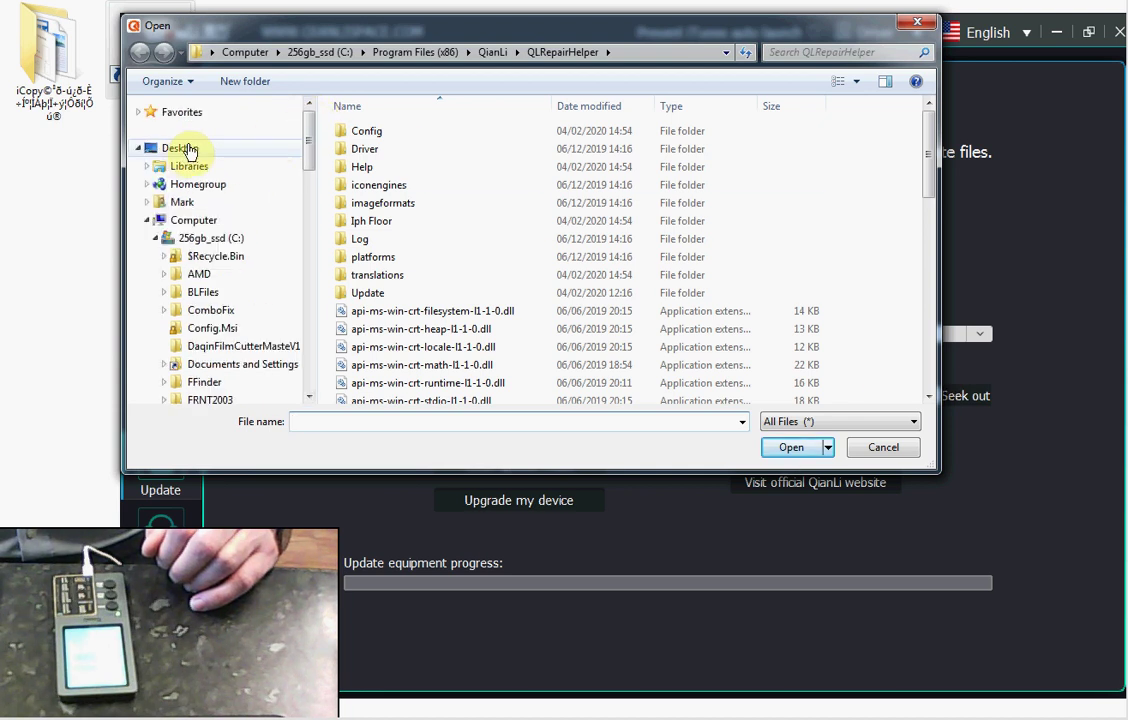
click(178, 148)
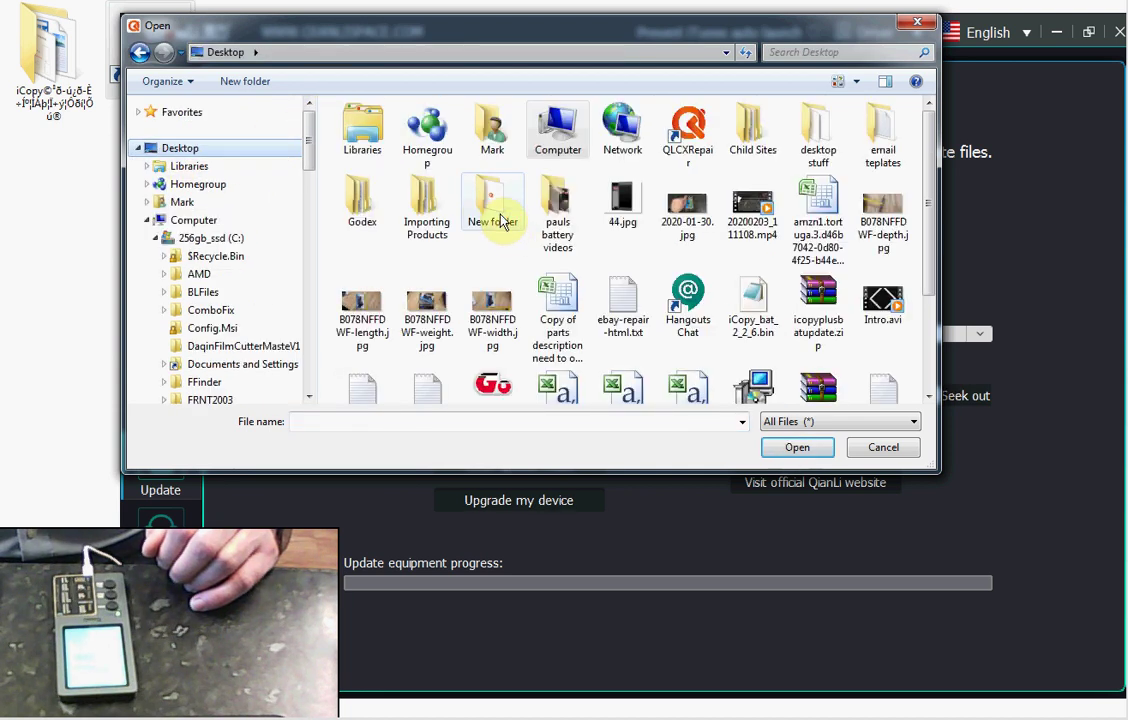
double_click(494, 222)
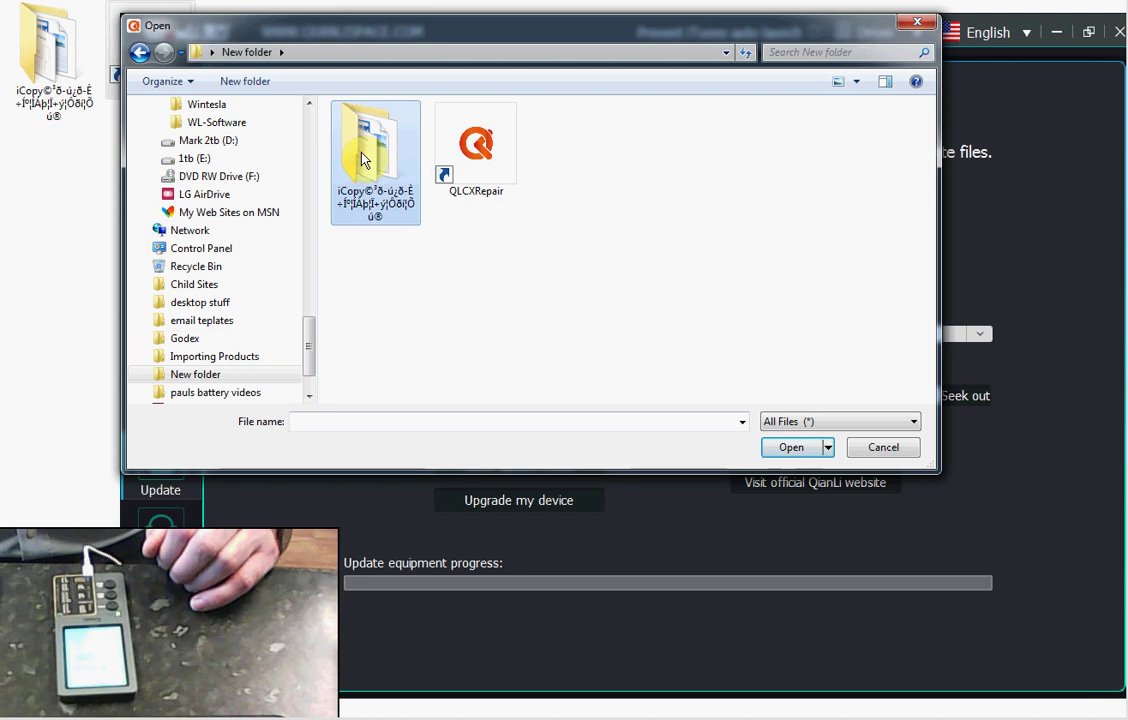
double_click(363, 160)
click(480, 169)
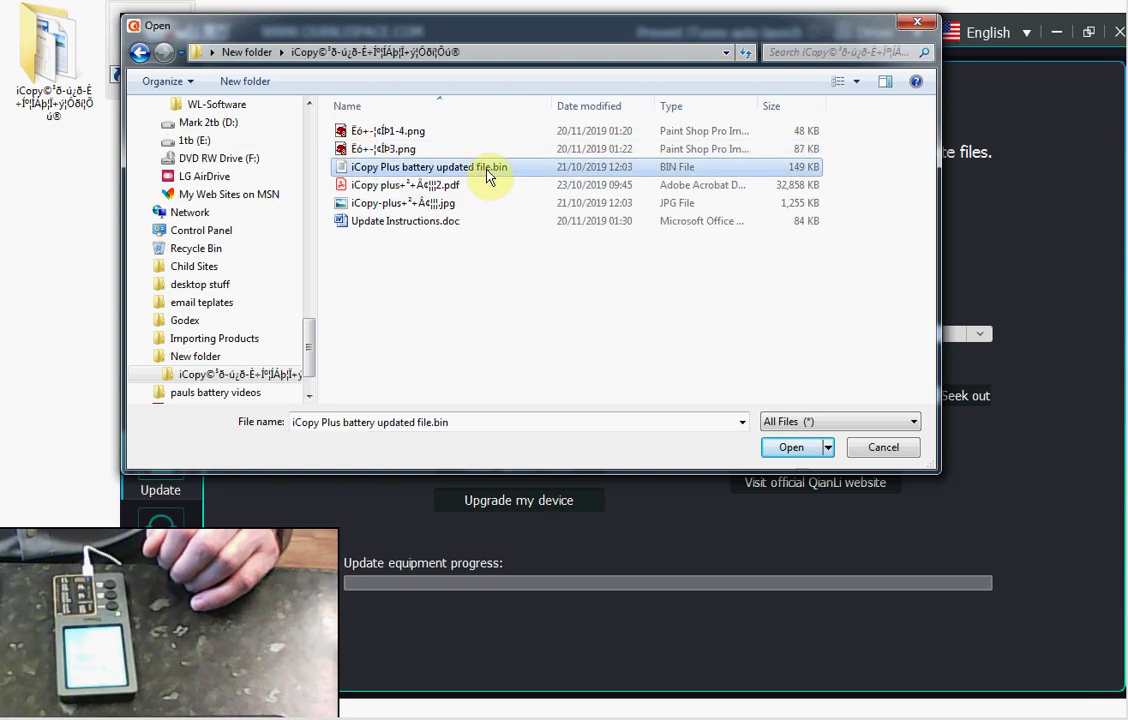
Load the selected .bin as the update file and start upgrading the connected device.
click(788, 447)
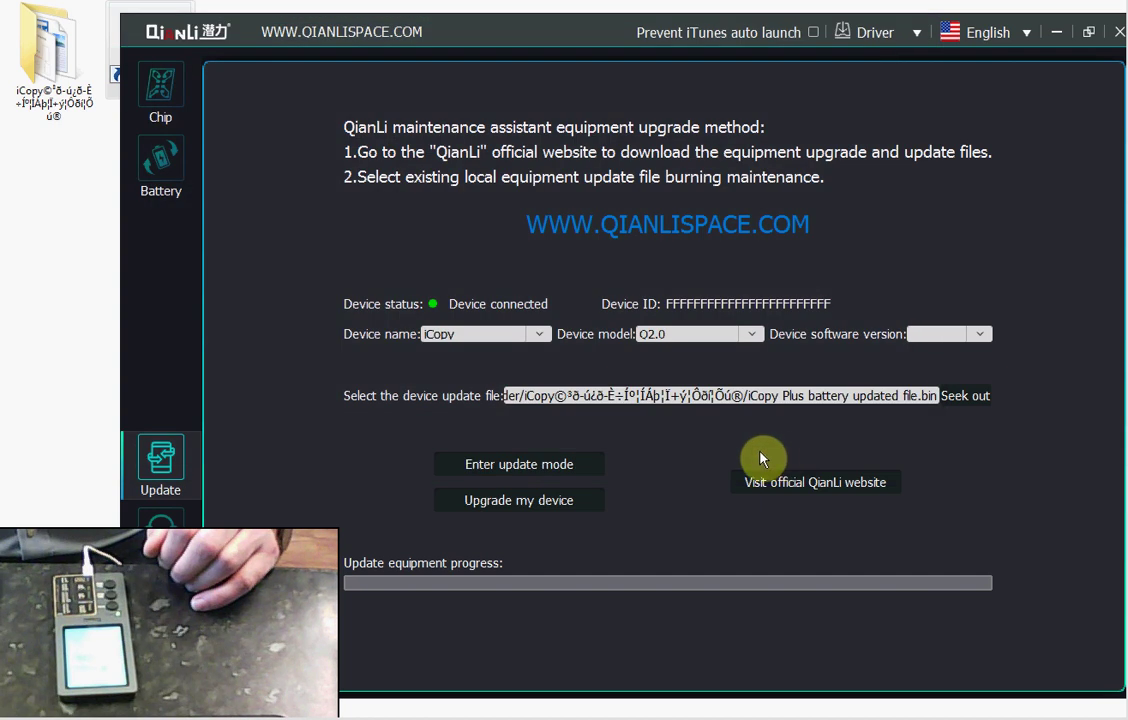
click(524, 508)
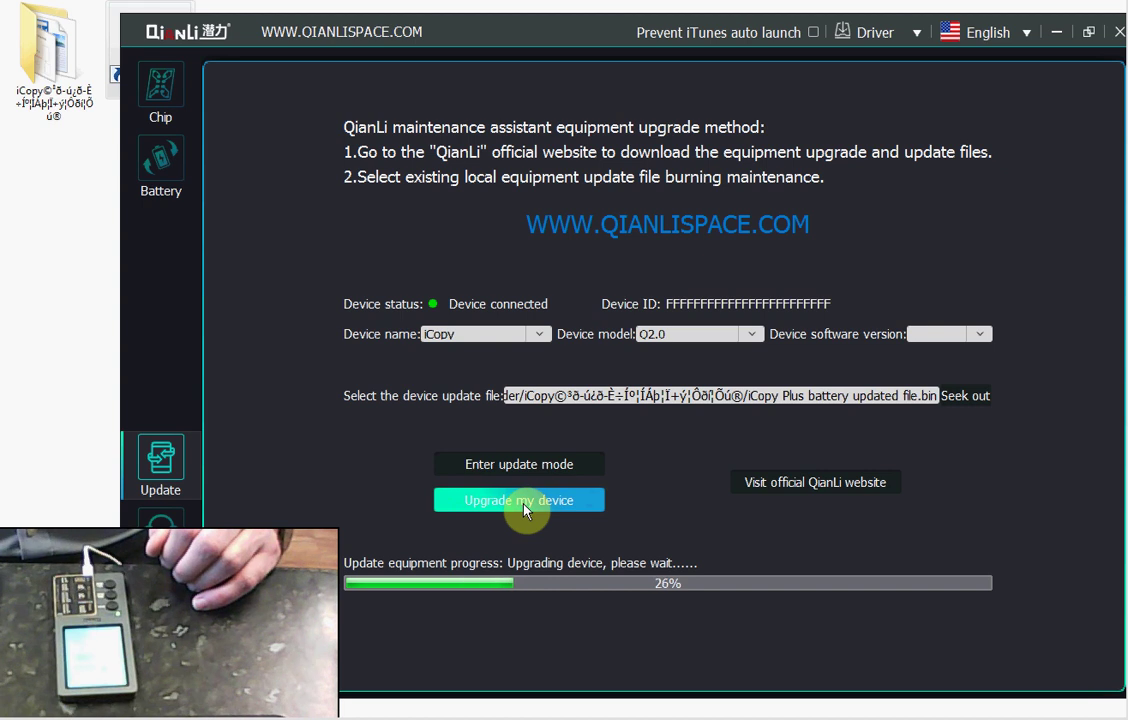